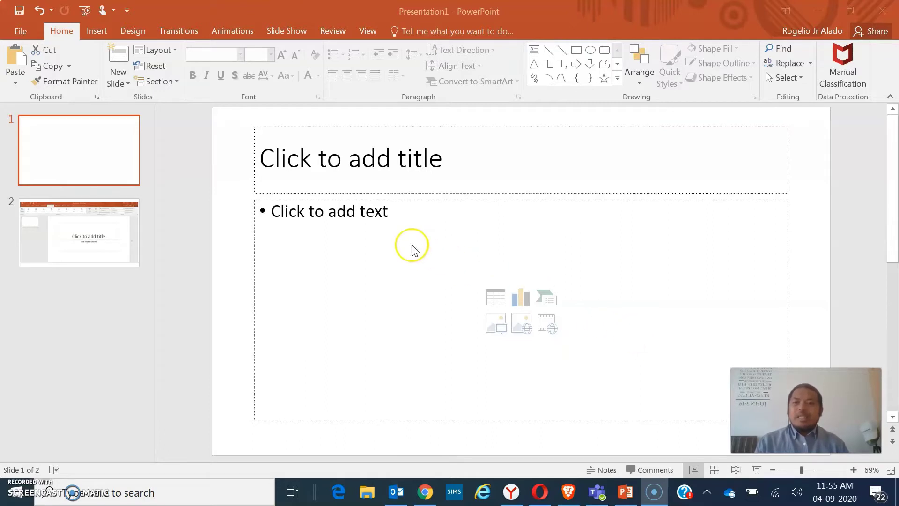
Step: Start a new screen recording from the Insert tab's Media group on slide 1
left_click(96, 32)
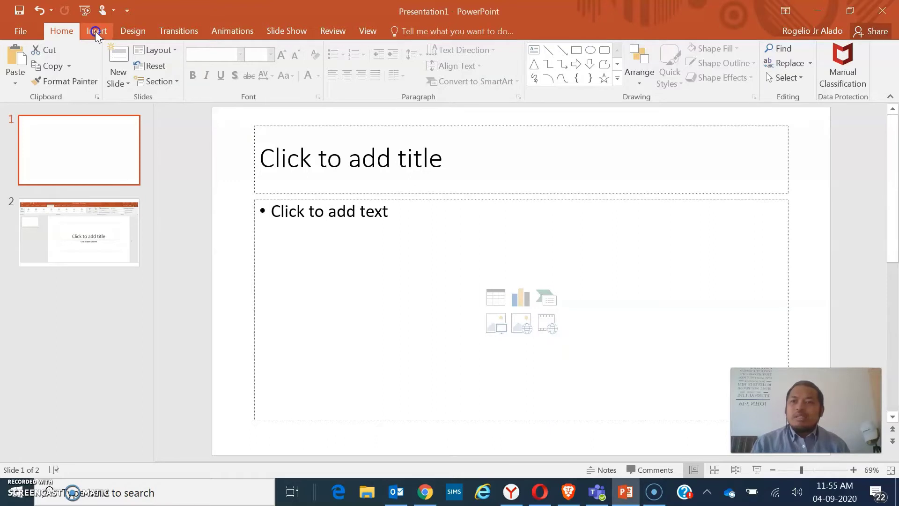
left_click(96, 32)
left_click(15, 75)
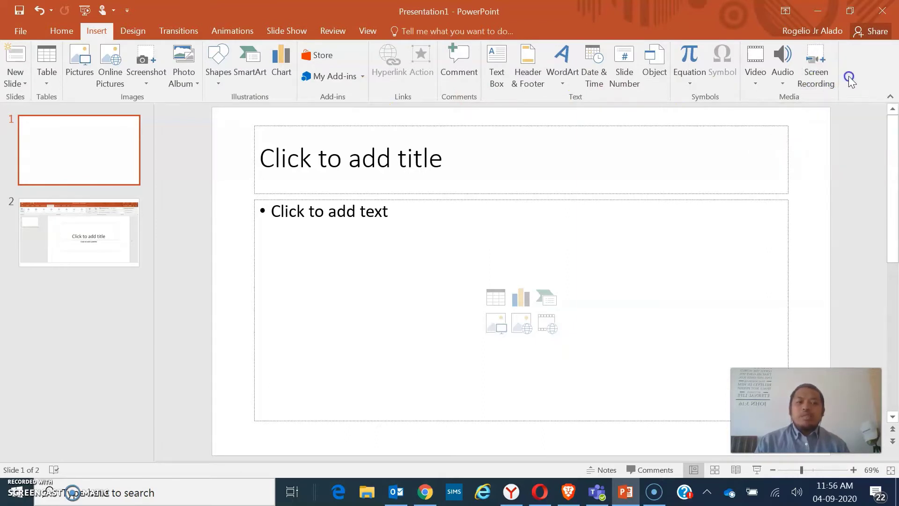
left_click(818, 69)
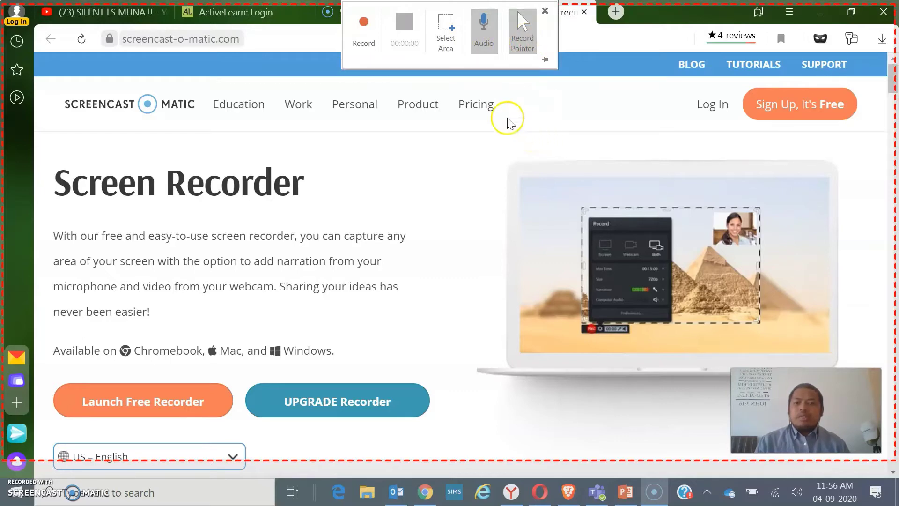
Step: Bring Microsoft Teams' 3A English General channel on screen for recording
left_click(597, 492)
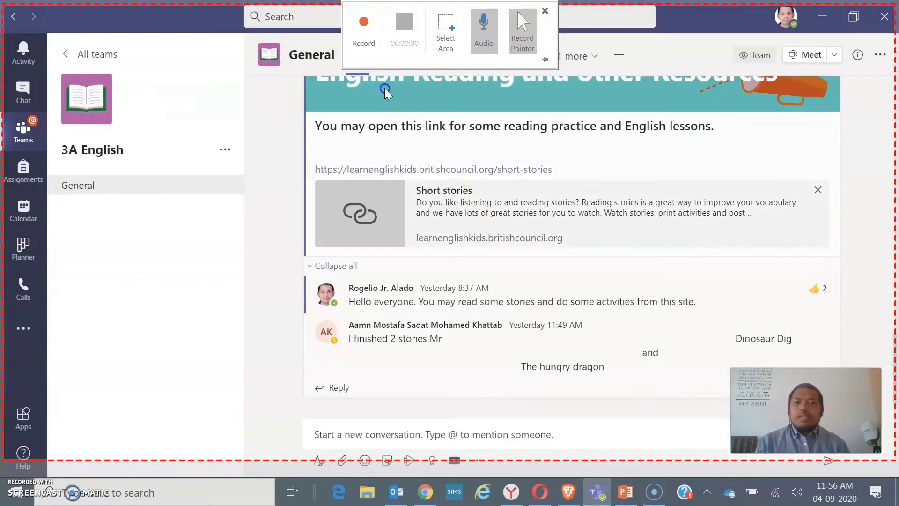
Step: Record about 12 seconds of activity in the Teams 3A English General channel
left_click(369, 43)
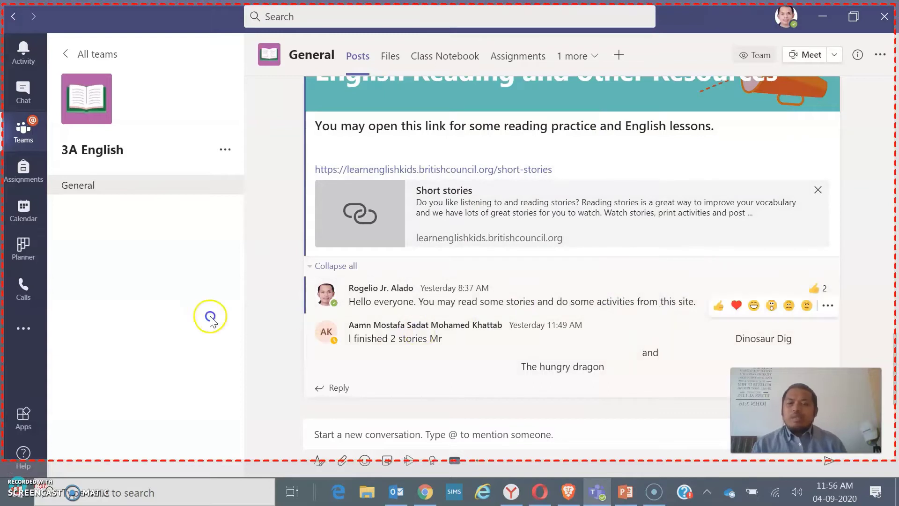
left_click(229, 148)
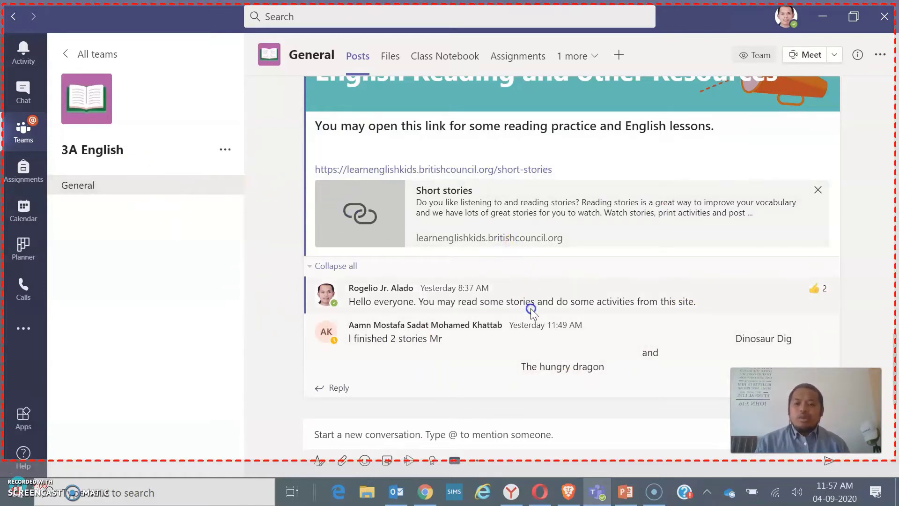
mouse_move(531, 310)
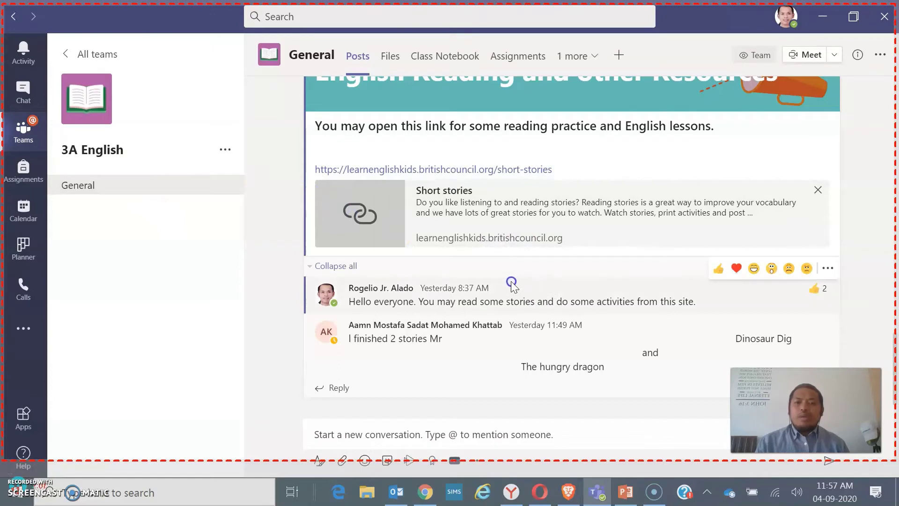
mouse_move(406, 10)
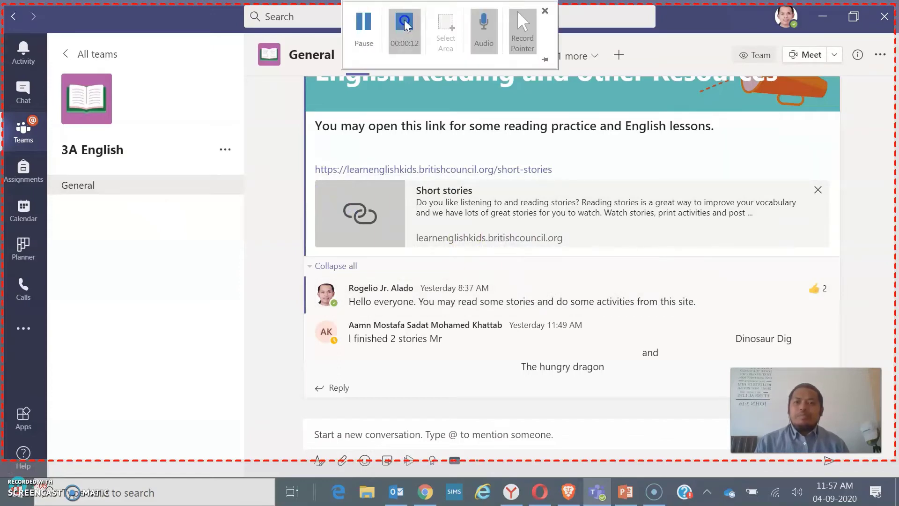
Step: Stop recording and resize the inserted video to 6.25" high by 11.5" wide
key("alt+Tab")
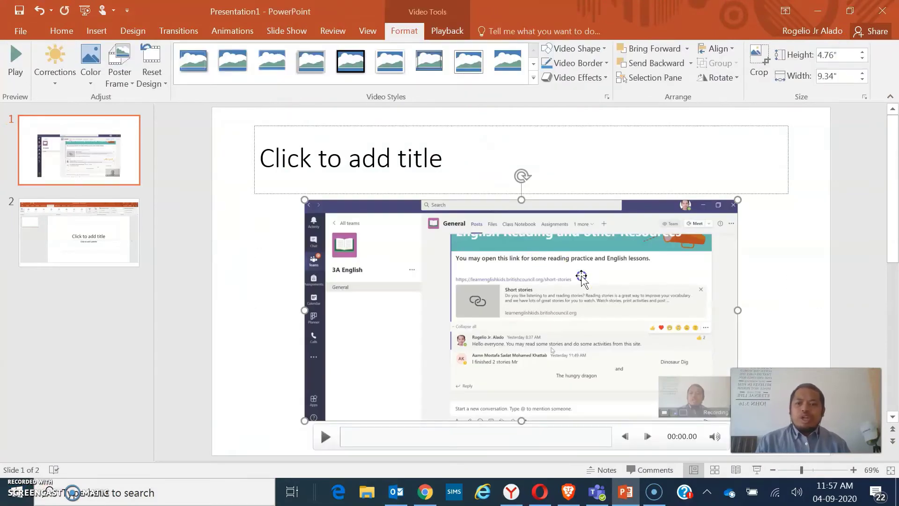
left_click_drag(523, 197, 521, 130)
left_click_drag(304, 275, 254, 265)
left_click_drag(740, 276, 788, 275)
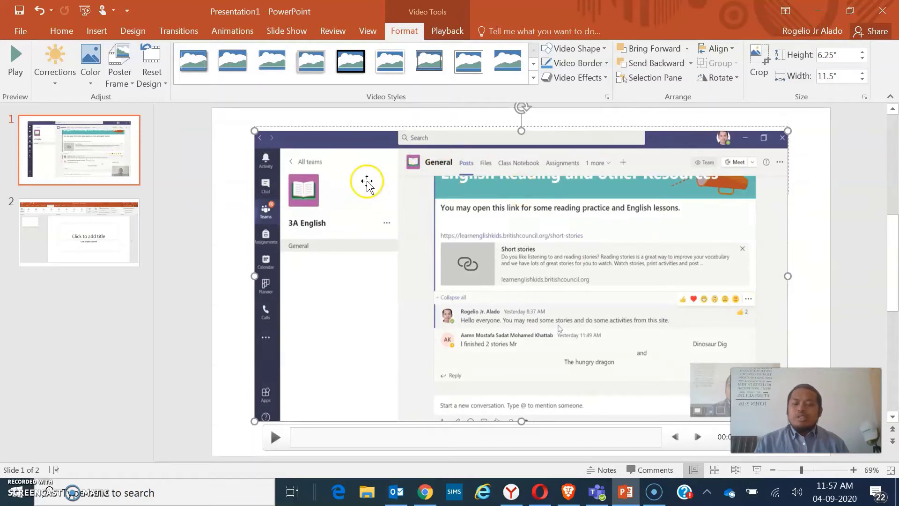
Step: Play the embedded recording to preview it, then pause it
left_click(275, 437)
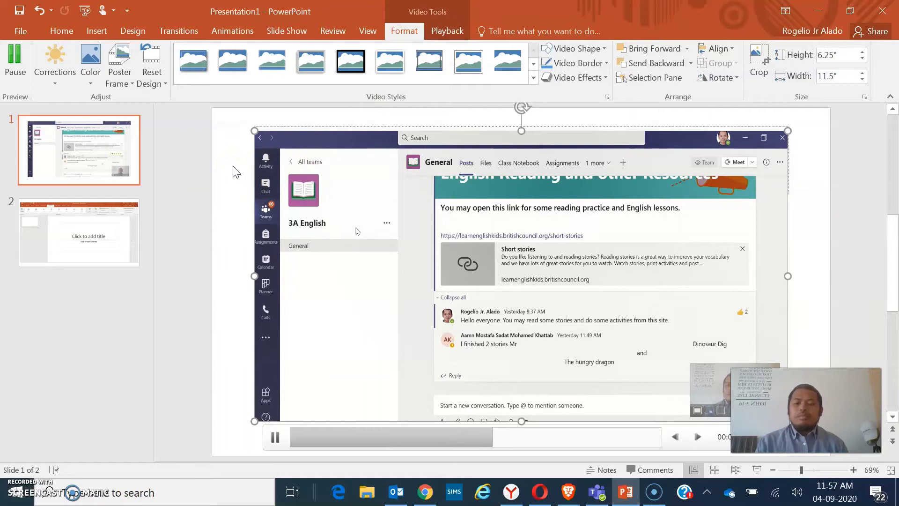
left_click(230, 147)
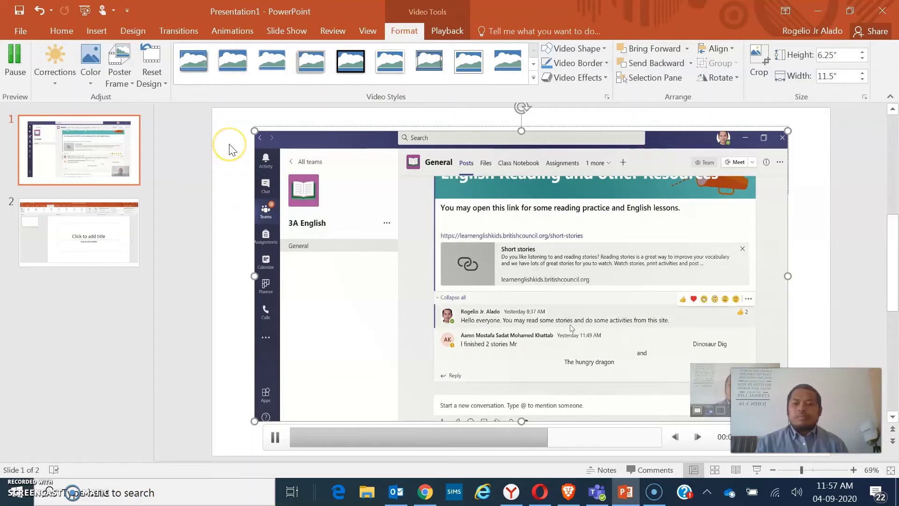
left_click(272, 428)
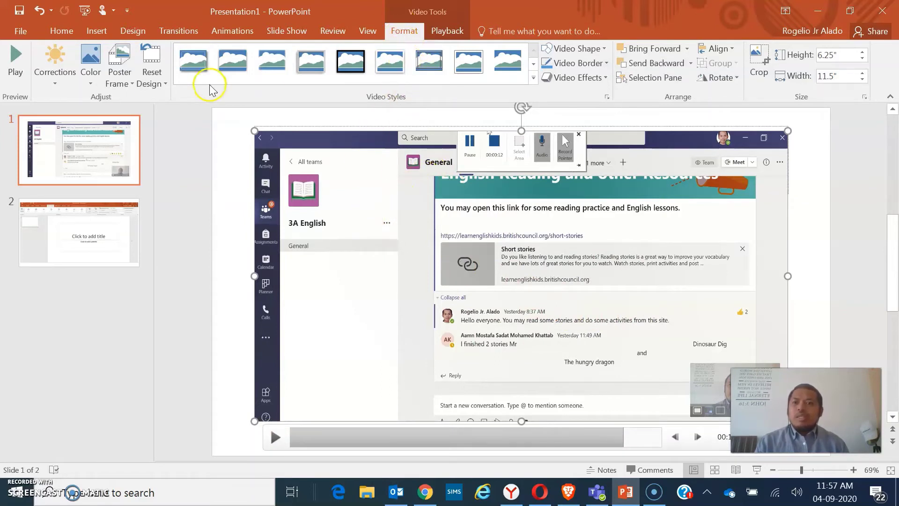
Step: Start setting the video's poster frame from an image file via Poster Frame > Image from File
left_click(55, 79)
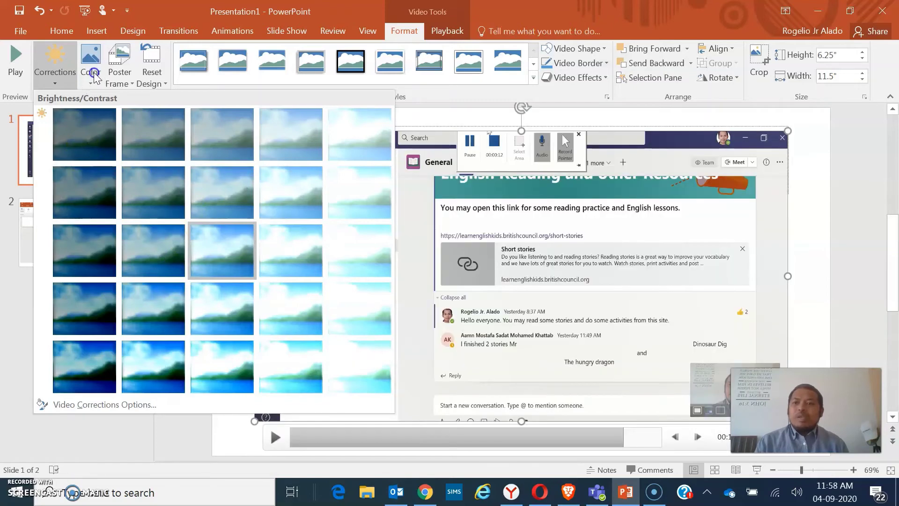
left_click(113, 68)
left_click(114, 69)
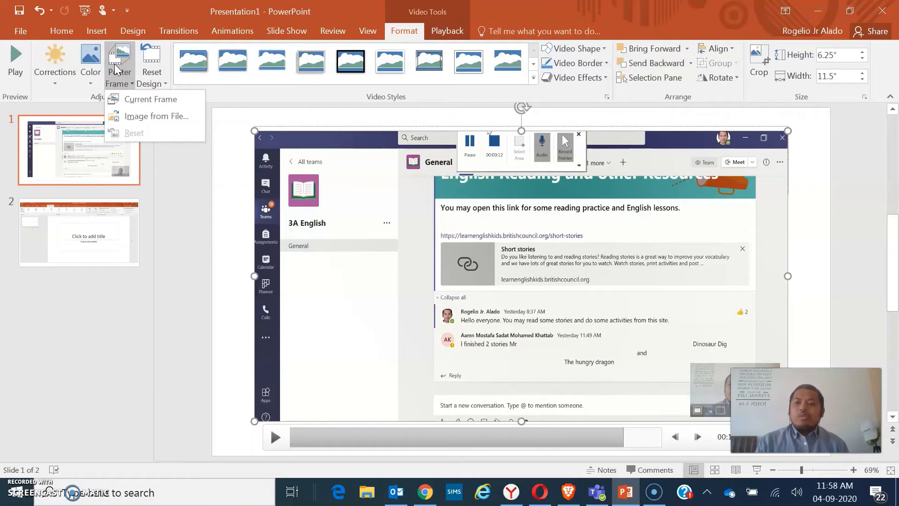
left_click(128, 108)
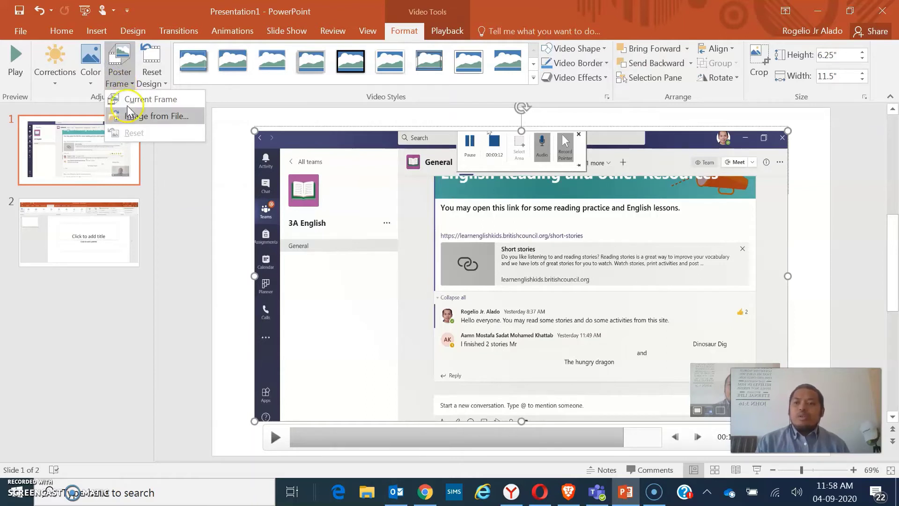
left_click(149, 123)
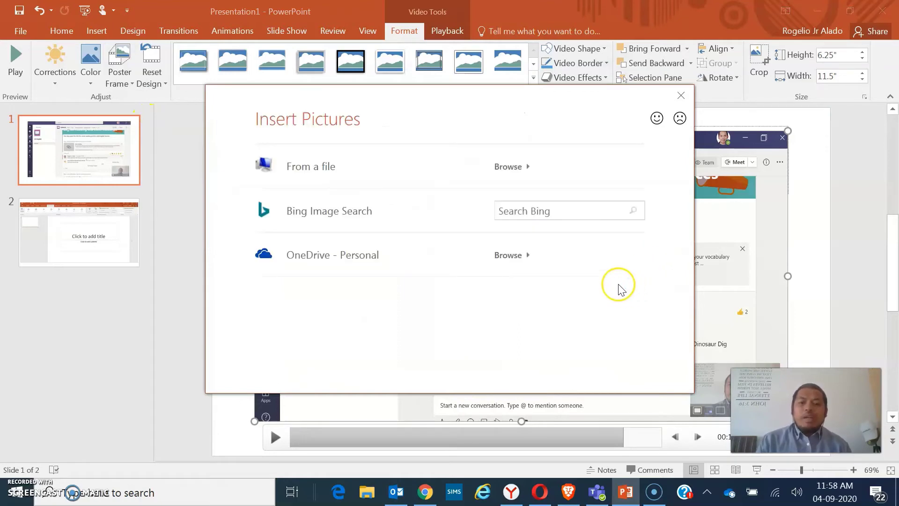
Step: Set 'roj educ channel banner' from 2019-2020 > Distance Learning as the poster frame
left_click(512, 167)
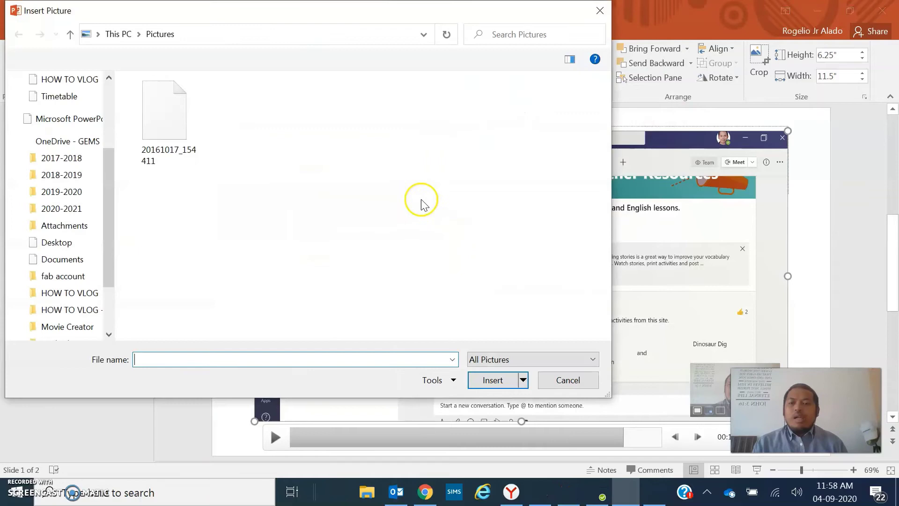
left_click(66, 209)
left_click(70, 191)
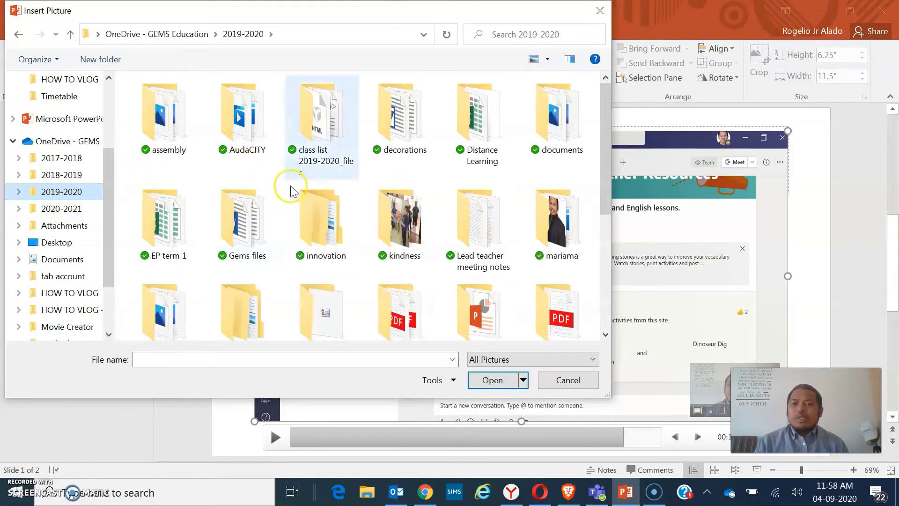
double_click(478, 121)
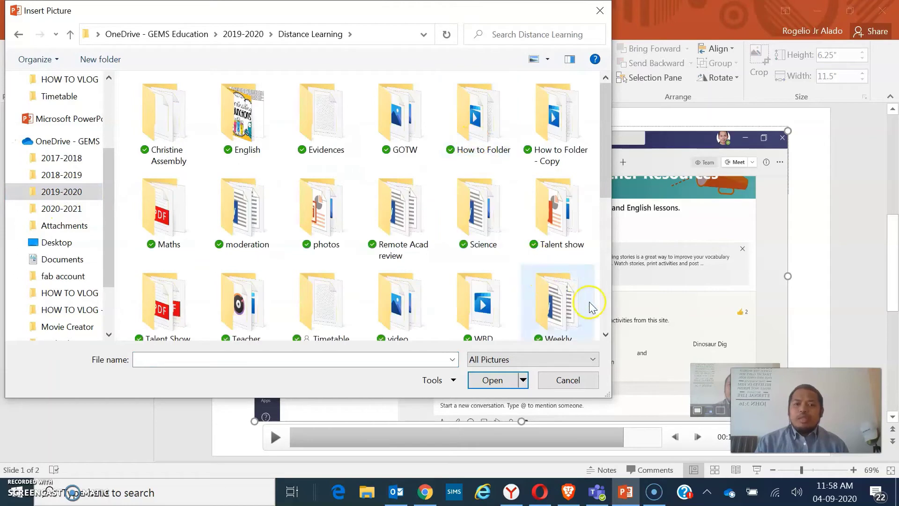
scroll(603, 315, "down", 5)
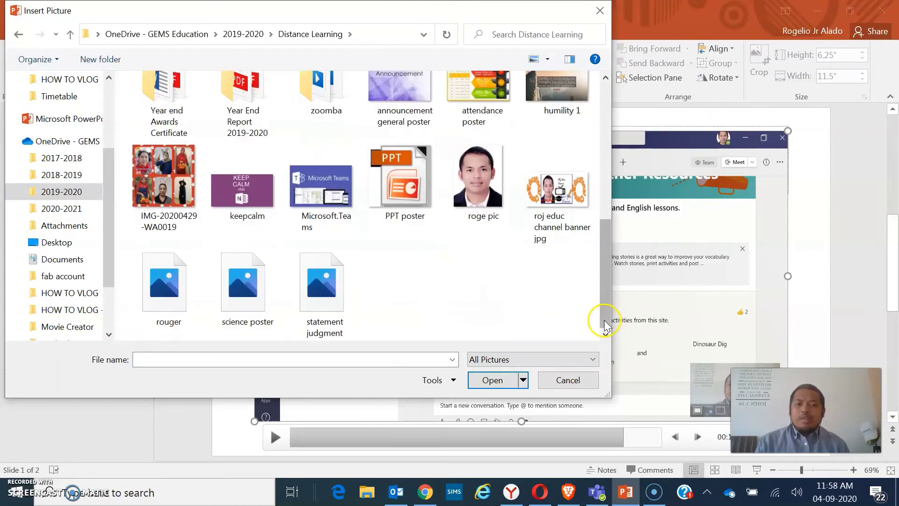
double_click(529, 201)
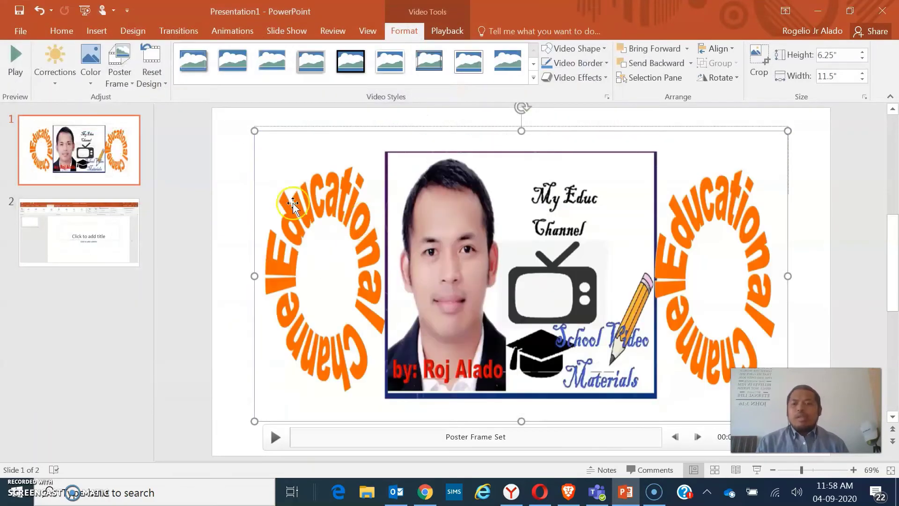
Step: Deselect the video and play it from the banner poster frame
left_click(103, 157)
mouse_move(446, 285)
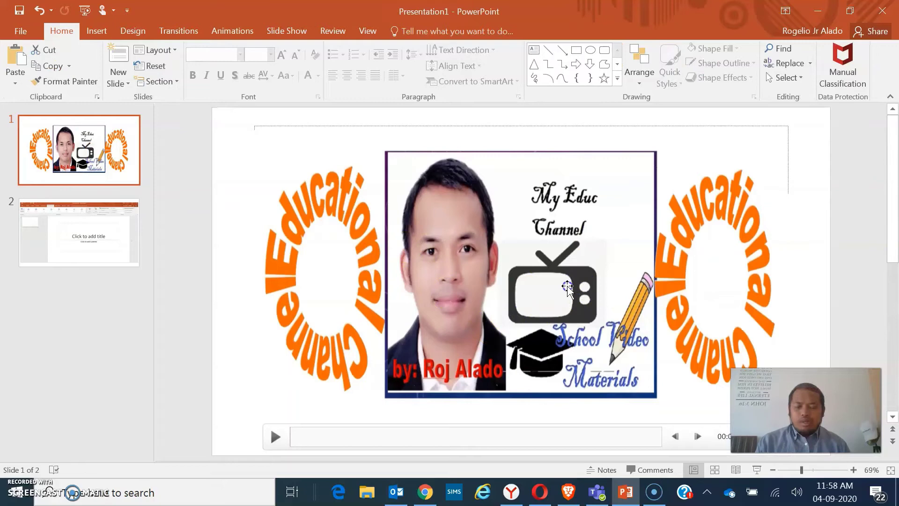
left_click(274, 437)
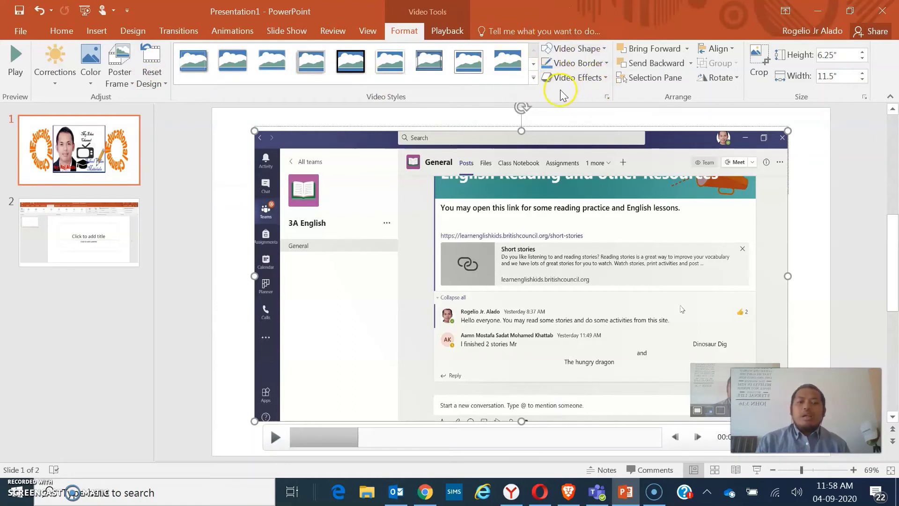
Step: Mask the video into a triangle shape and preview it playing
left_click(603, 49)
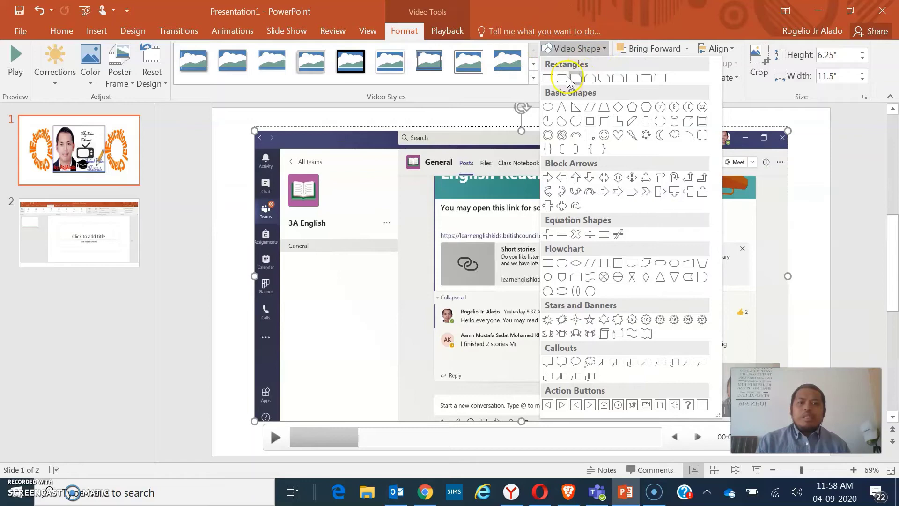
left_click(562, 109)
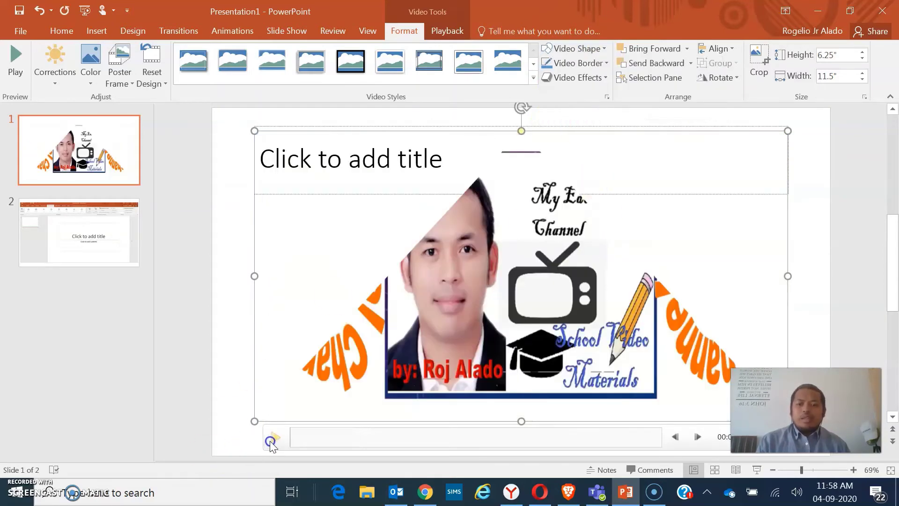
left_click(273, 439)
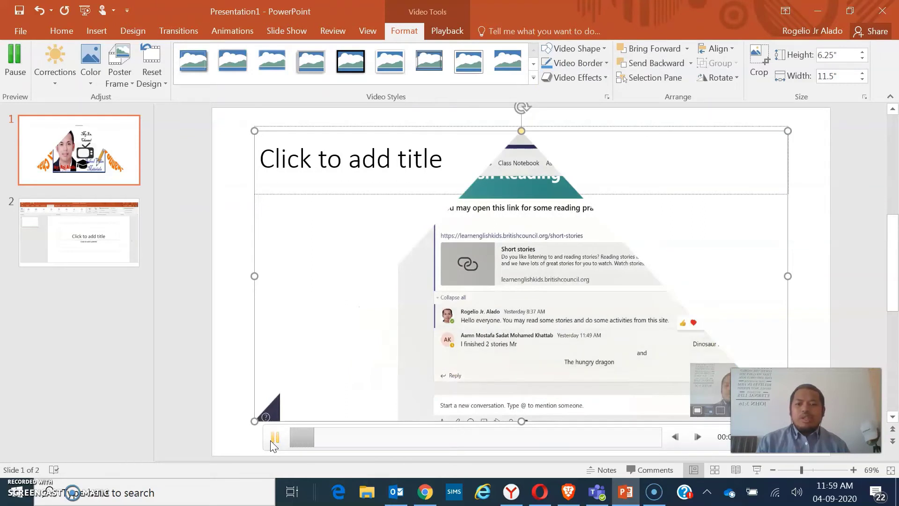
left_click(274, 437)
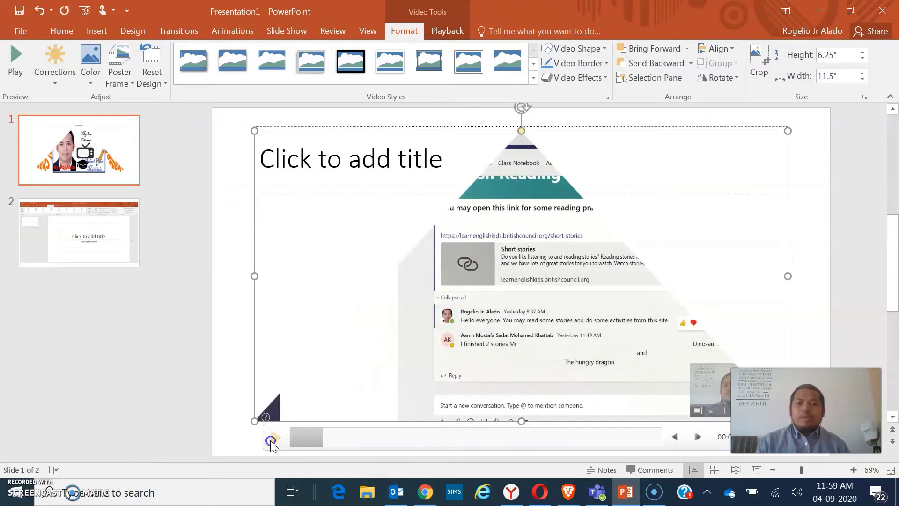
left_click(598, 49)
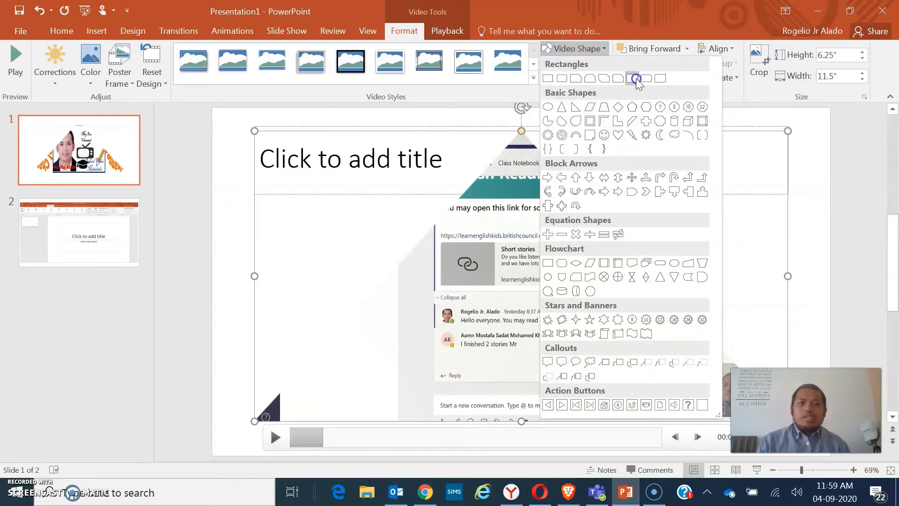
left_click(605, 48)
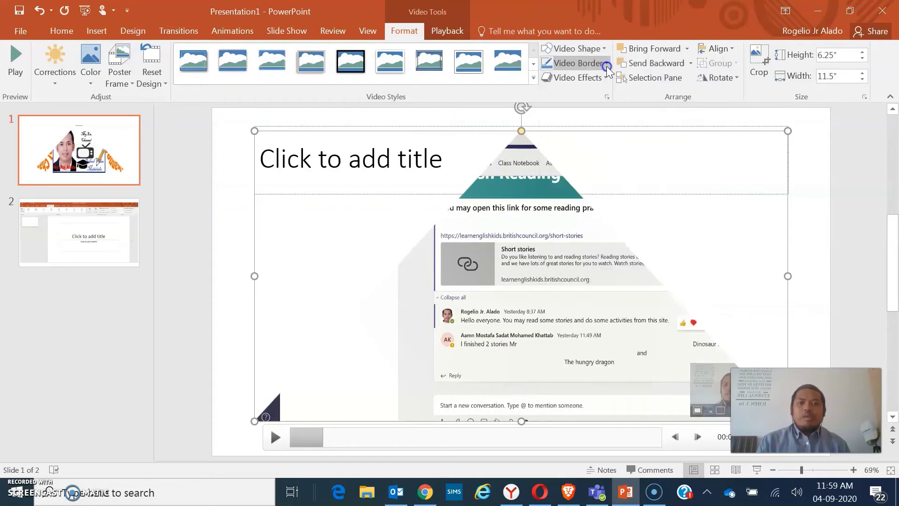
Step: Give the video a red border and return it to a plain rectangle shape
left_click(606, 64)
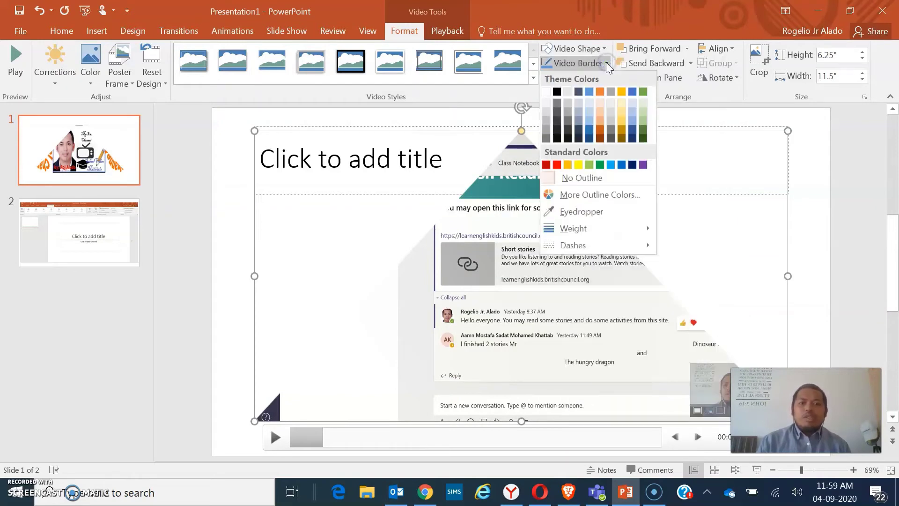
left_click(557, 165)
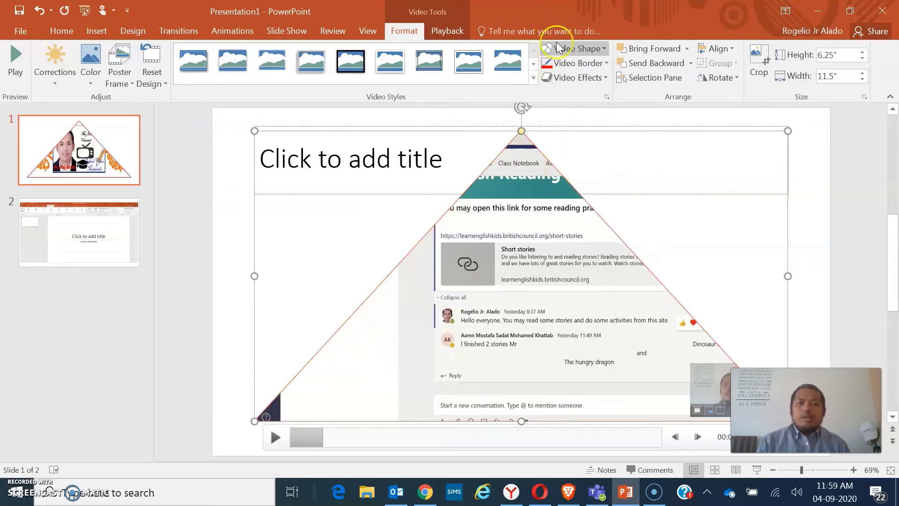
left_click(604, 50)
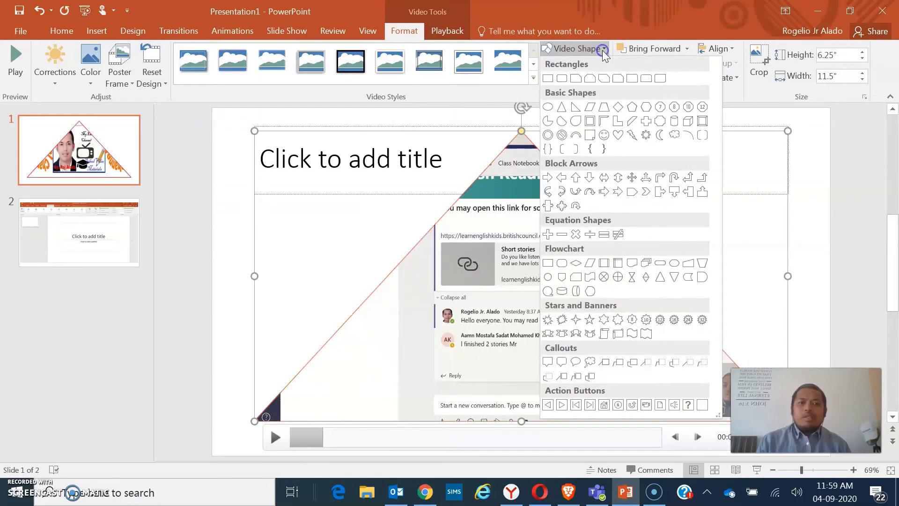
left_click(551, 77)
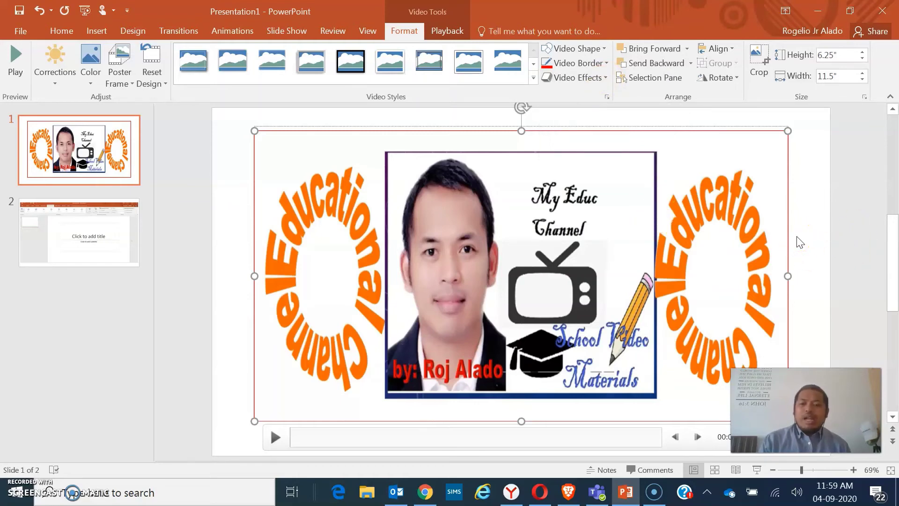
Step: Open the Create a Video export options for the presentation
left_click(21, 32)
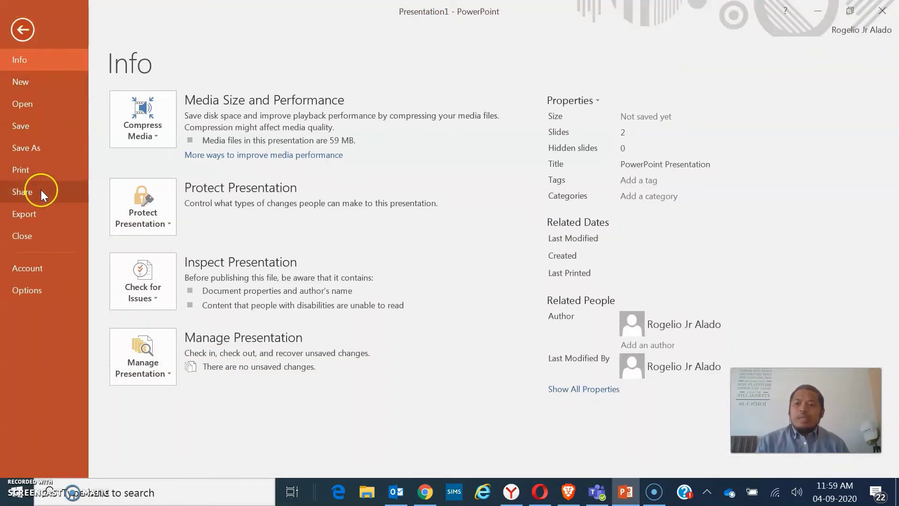
left_click(24, 215)
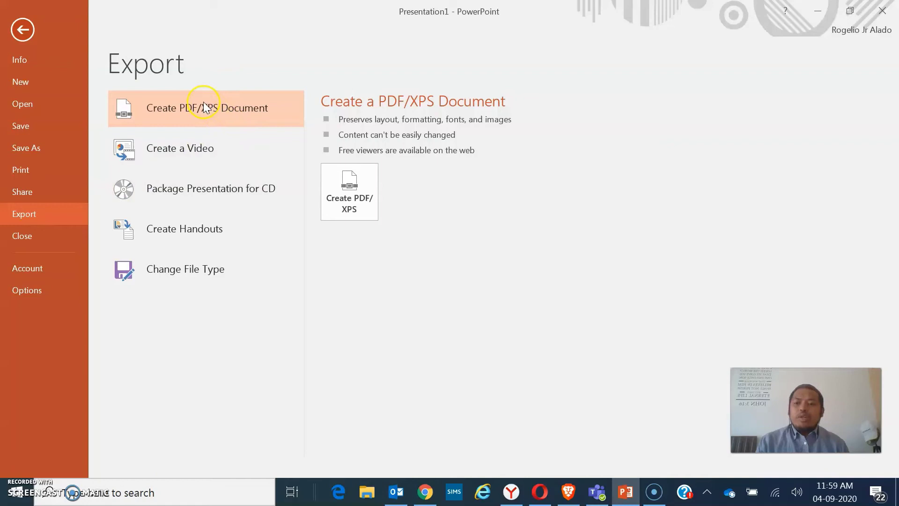
left_click(199, 152)
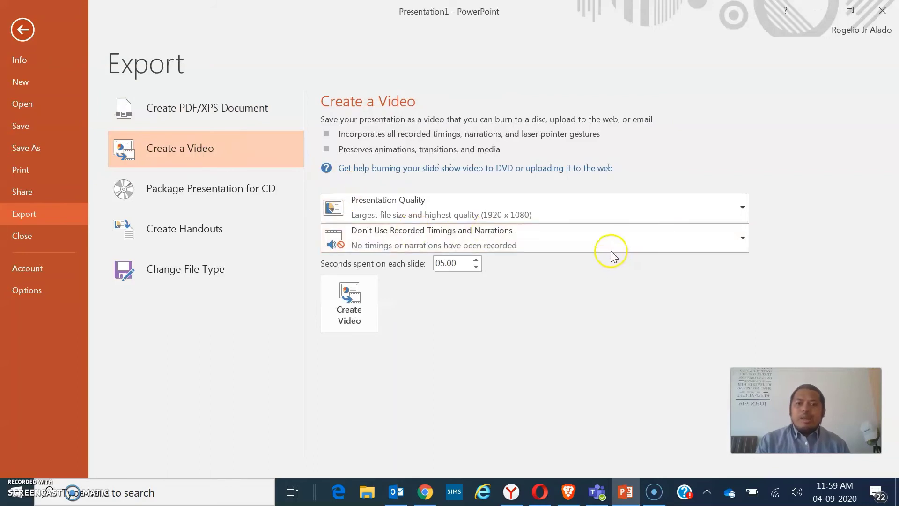
Step: Choose Internet Quality (1280 x 720) and Don't Use Recorded Timings, then create the video
left_click(744, 206)
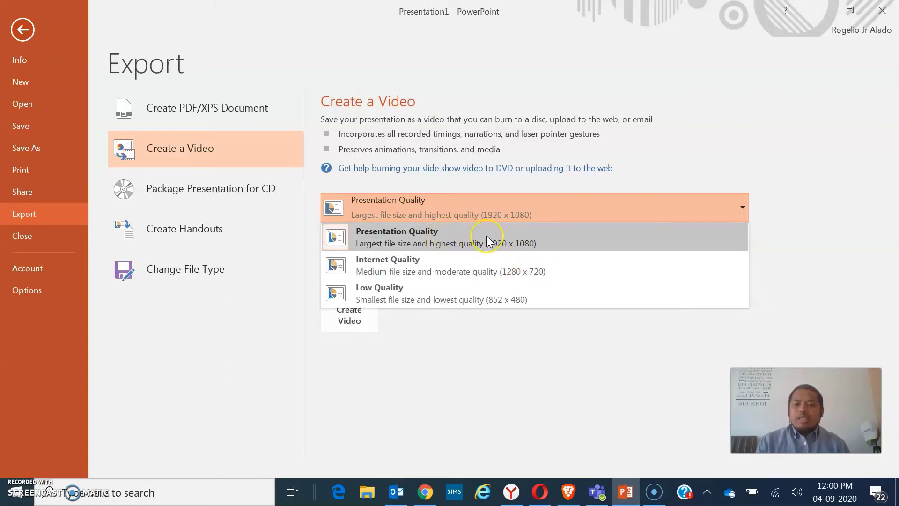
left_click(439, 259)
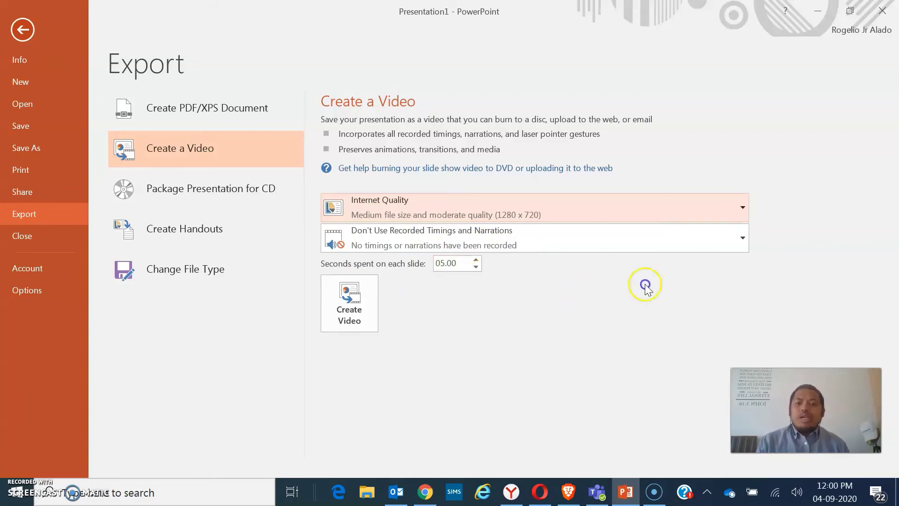
left_click(739, 236)
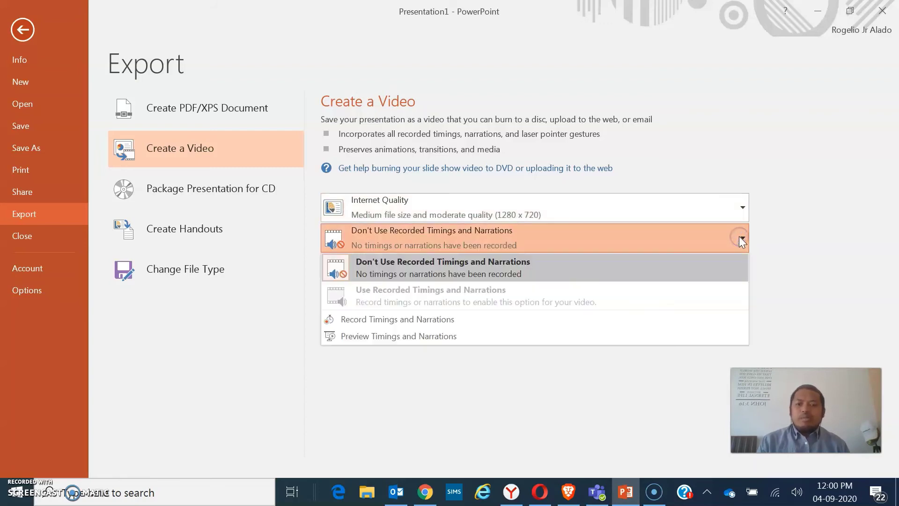
left_click(530, 266)
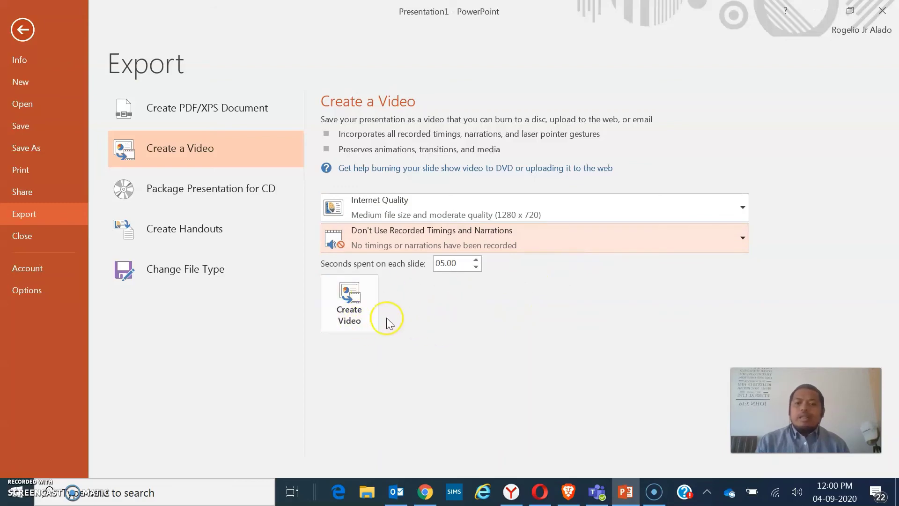
left_click(356, 306)
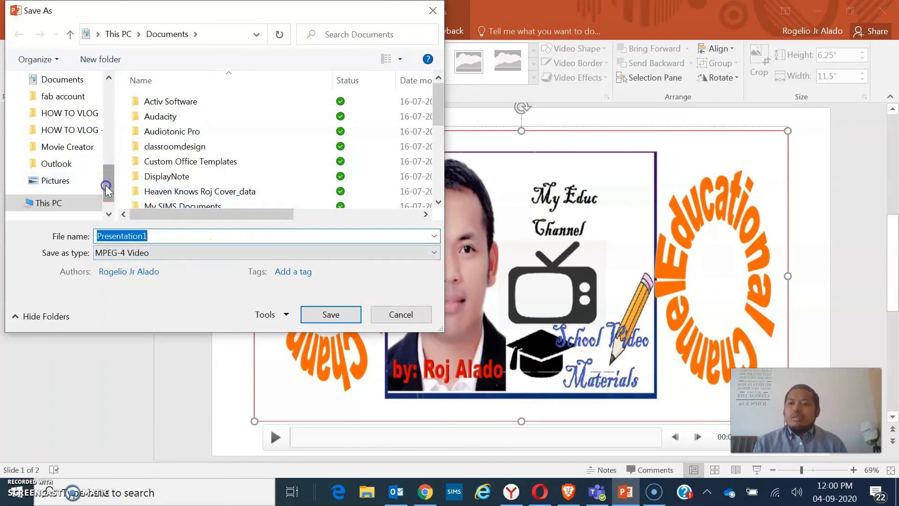
Step: Save the MP4 as 'PPT screen recording' in the HOW TO VLOG folder
scroll(105, 177, "up", 1)
left_click(82, 170)
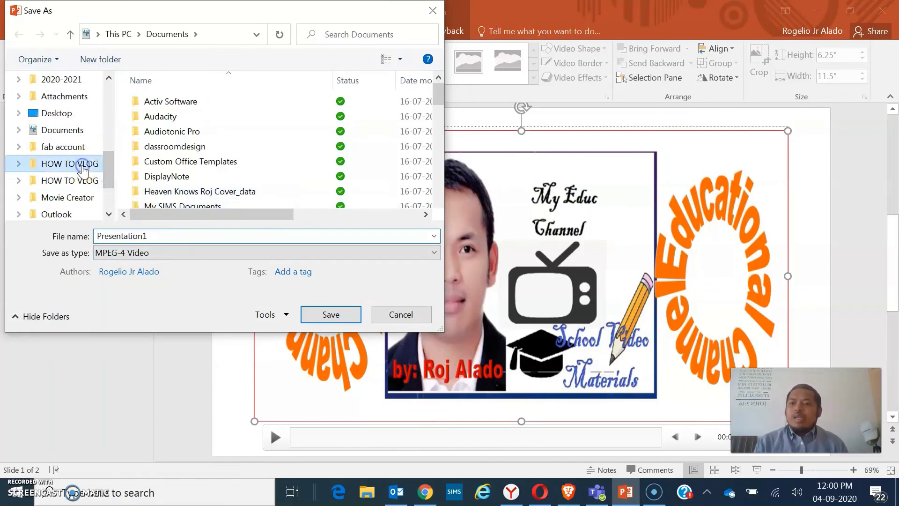
left_click(165, 237)
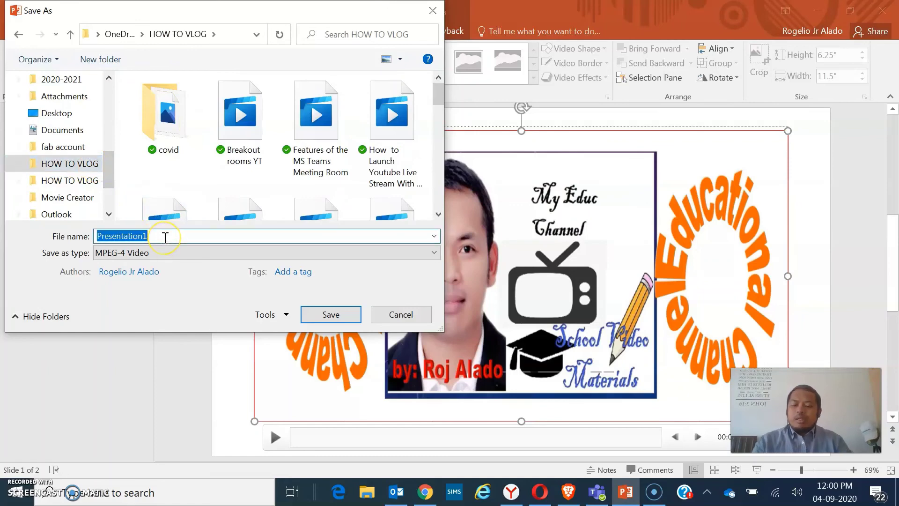
type("PPT sc")
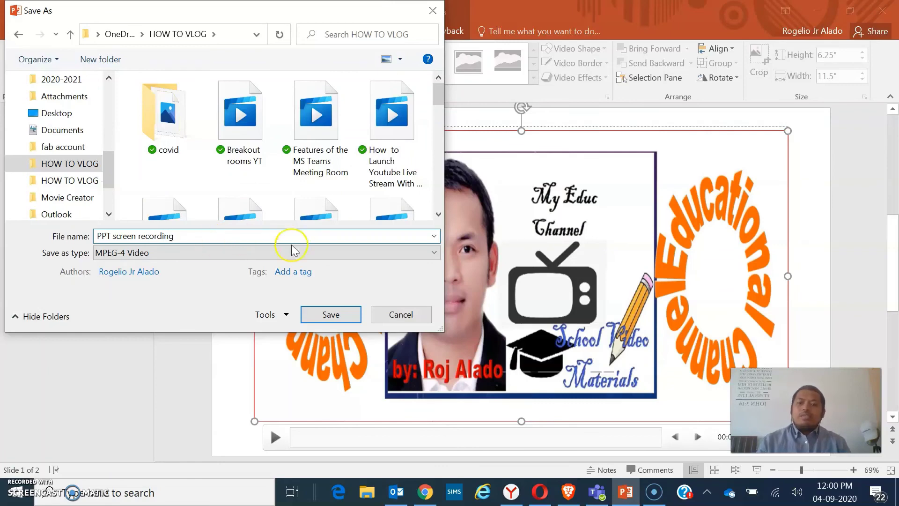
left_click(331, 314)
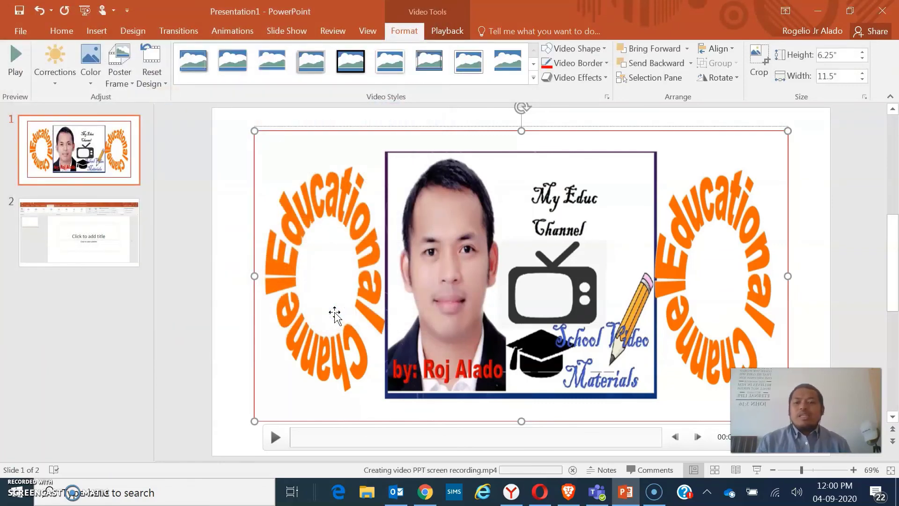